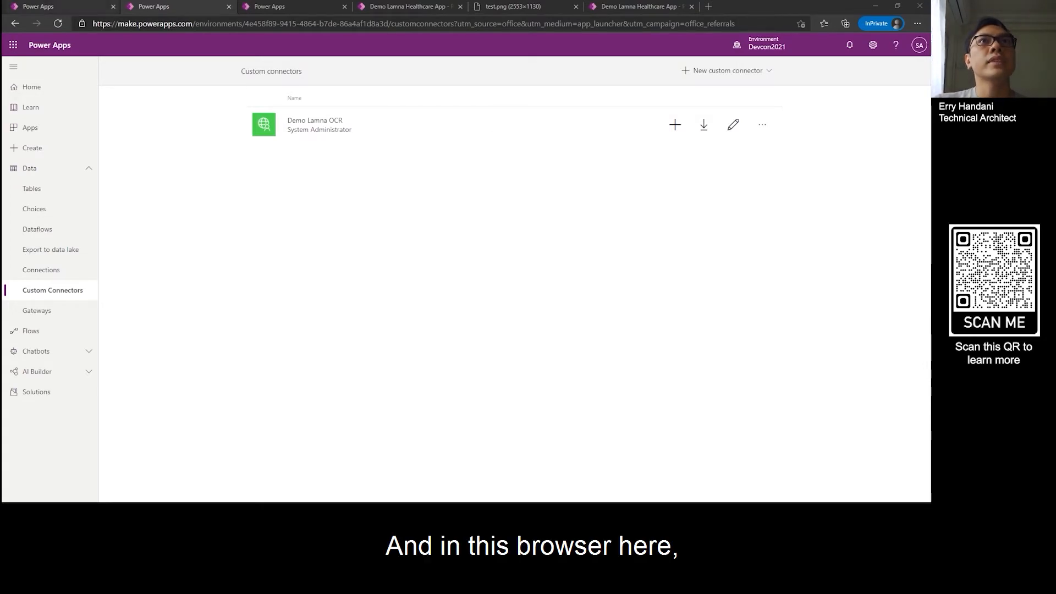
# Step: Import a Postman collection as a new custom connector named Test OCR Connector
pyautogui.click(71, 6)
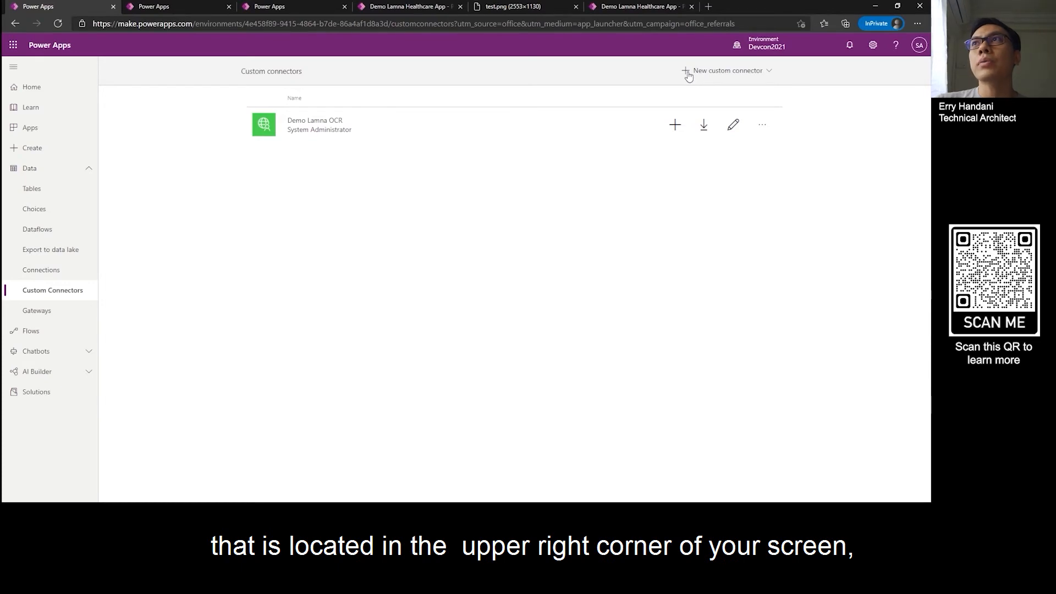
pyautogui.click(754, 70)
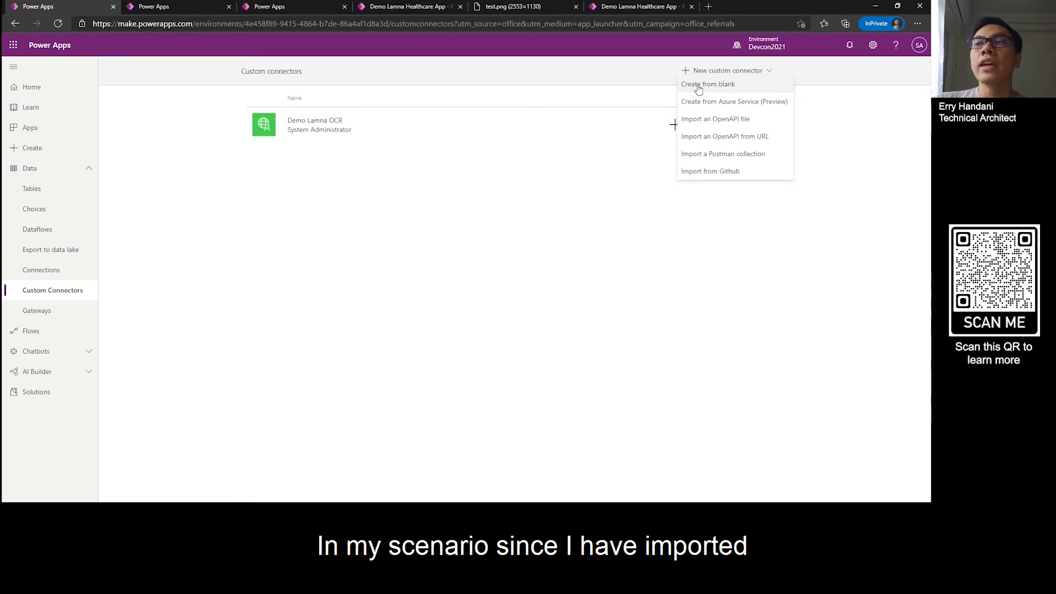
pyautogui.click(726, 158)
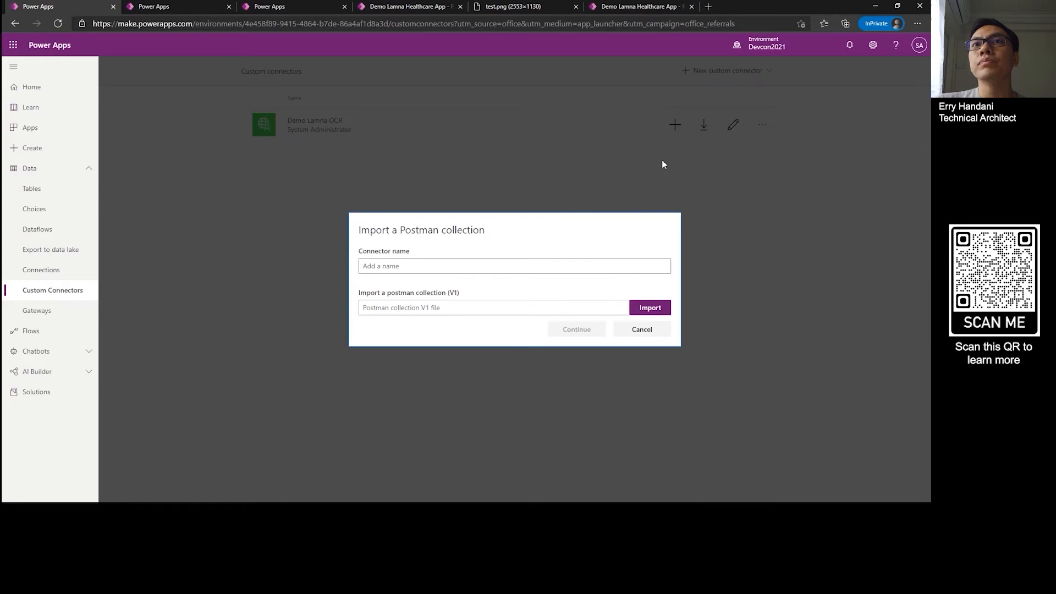
pyautogui.click(457, 266)
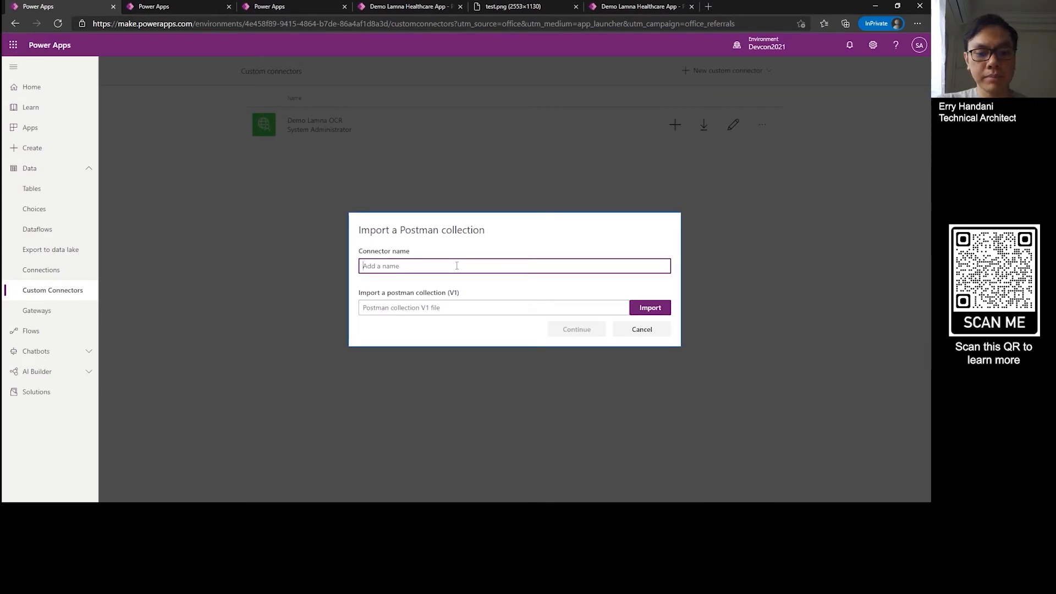
pyautogui.write('Test OCR')
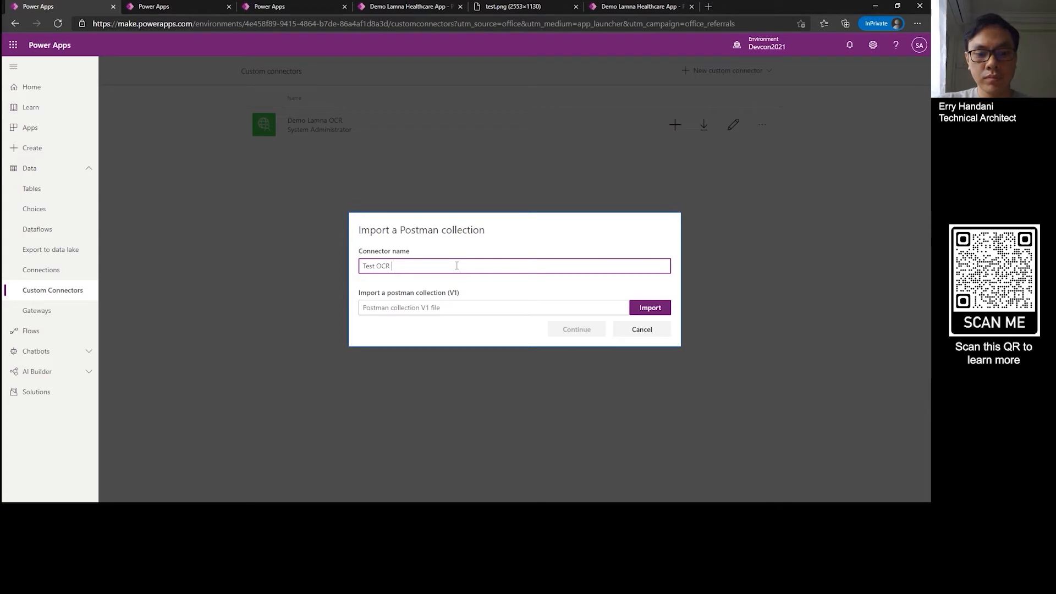
pyautogui.write(' Connect')
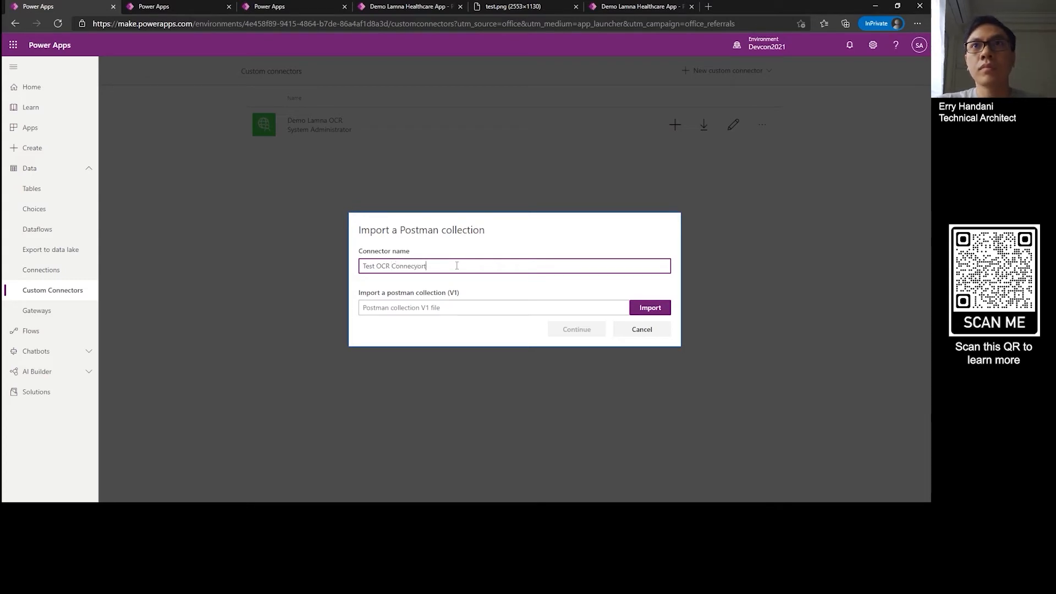
pyautogui.press('BackSpace')
pyautogui.press('BackSpace')
pyautogui.write('tor')
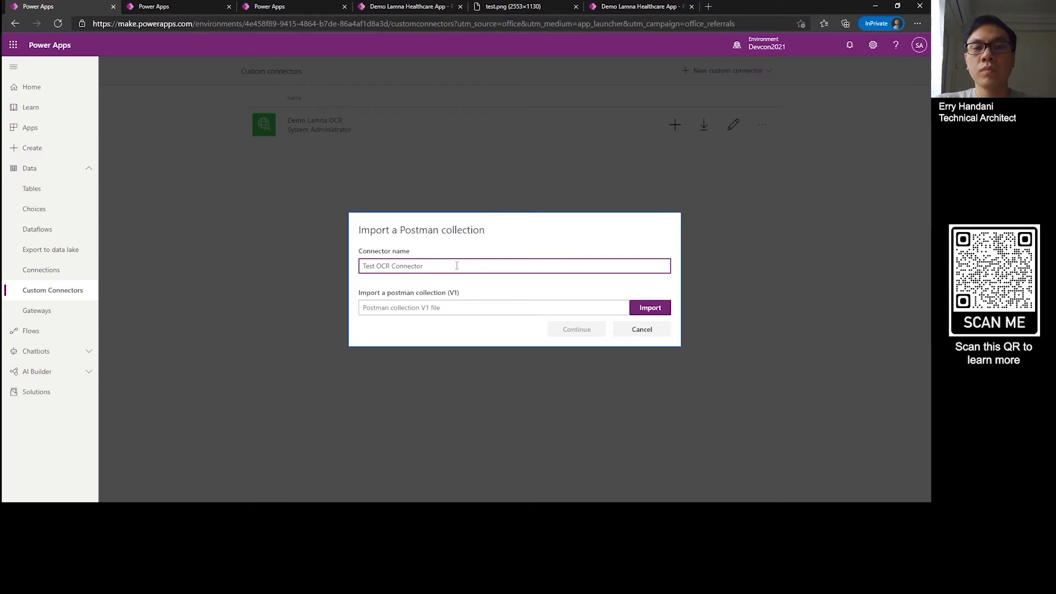
pyautogui.click(659, 310)
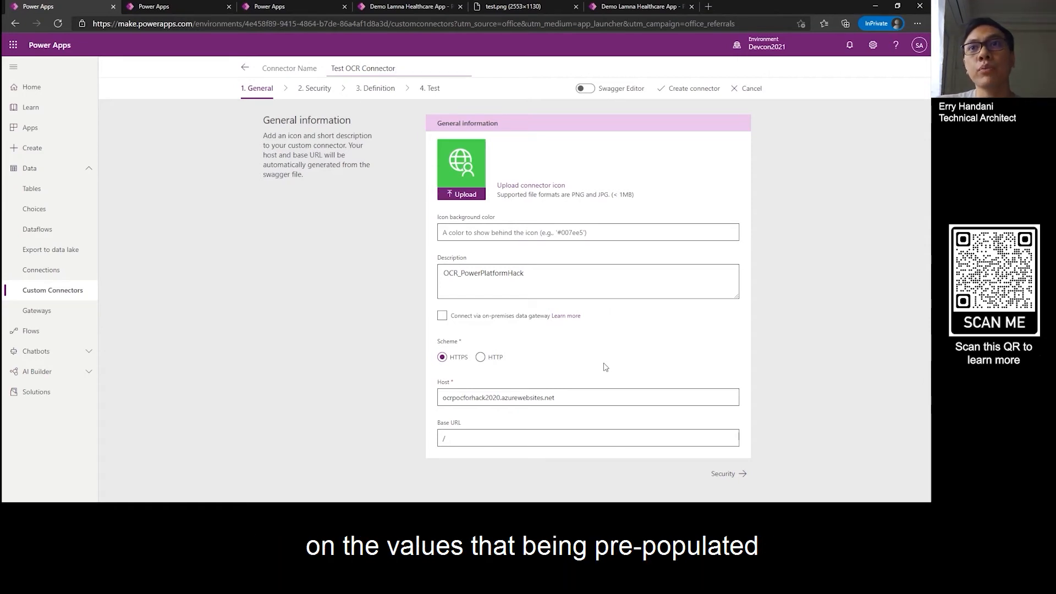
# Step: Proceed through the connector's security settings with No authentication and review the ImageToText action's definition down to its validation
pyautogui.click(727, 474)
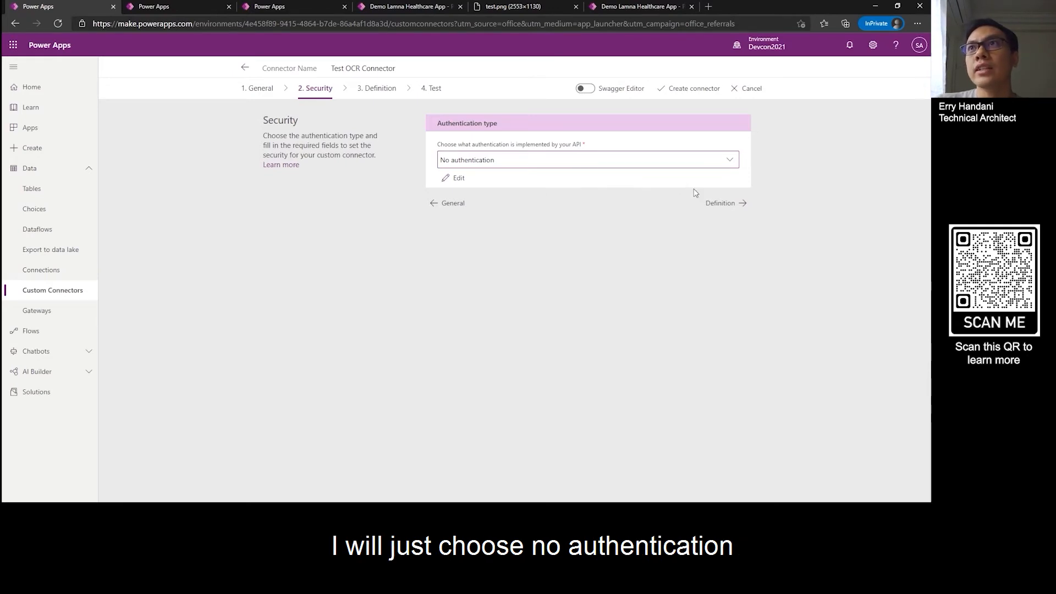
pyautogui.click(721, 207)
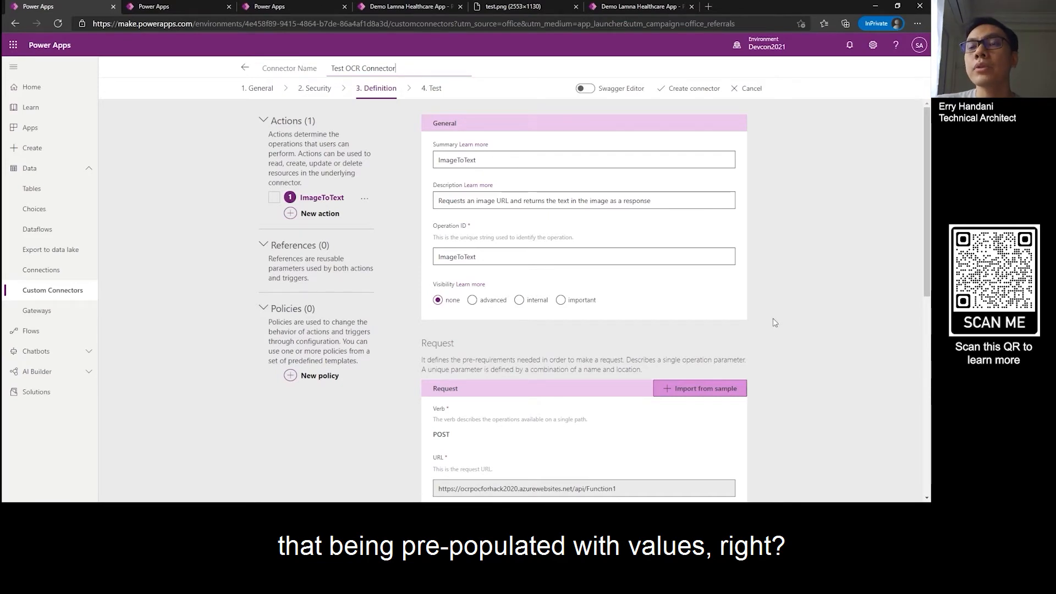
pyautogui.scroll(-1, 773, 323)
pyautogui.scroll(2, 773, 322)
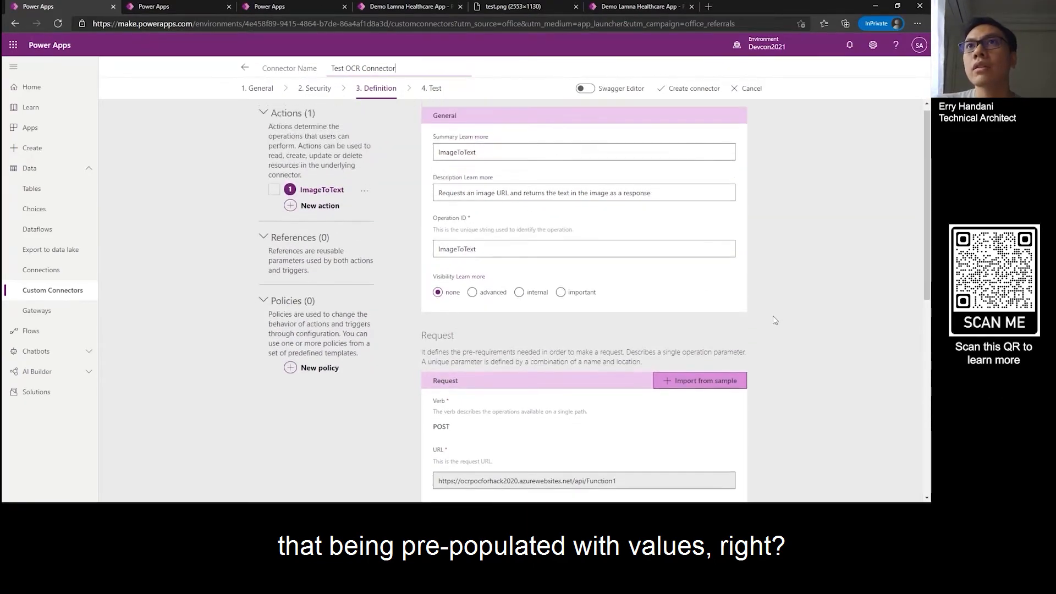
pyautogui.scroll(-2, 773, 320)
pyautogui.scroll(-2, 773, 320)
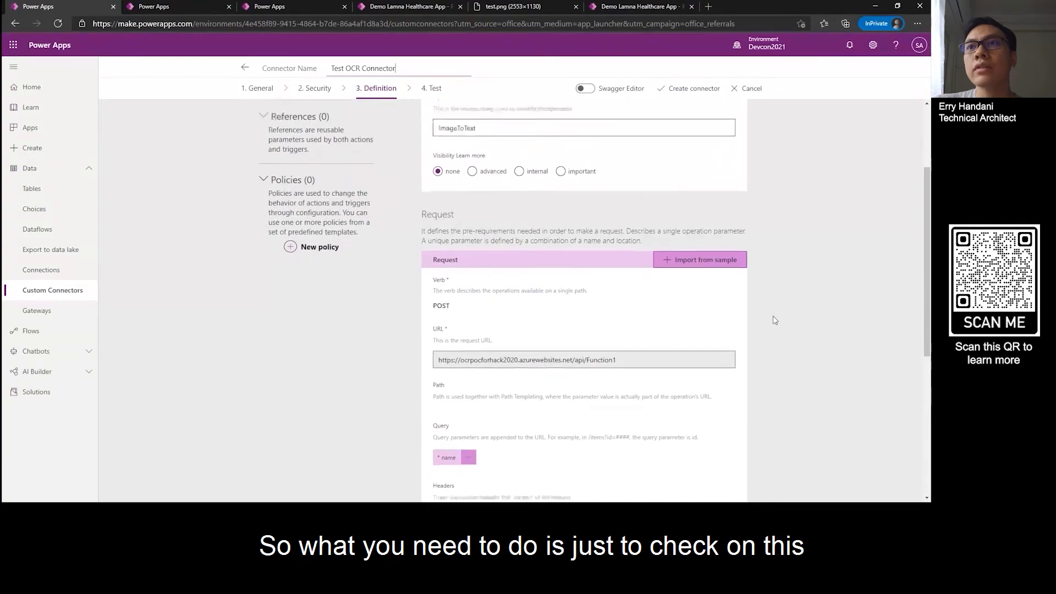
pyautogui.scroll(2, 773, 320)
pyautogui.scroll(1, 773, 320)
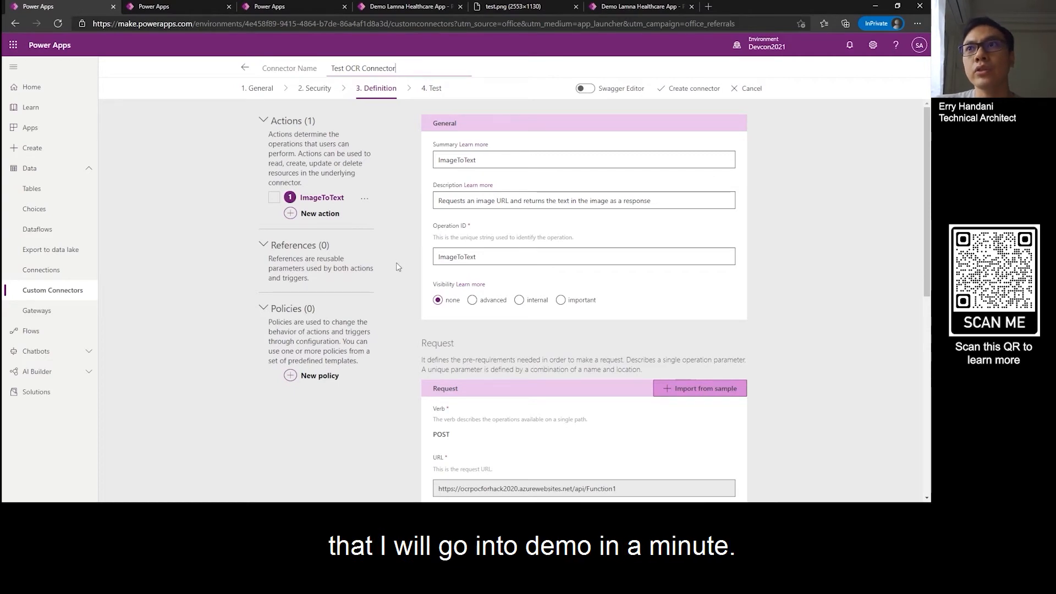
pyautogui.scroll(-10, 399, 267)
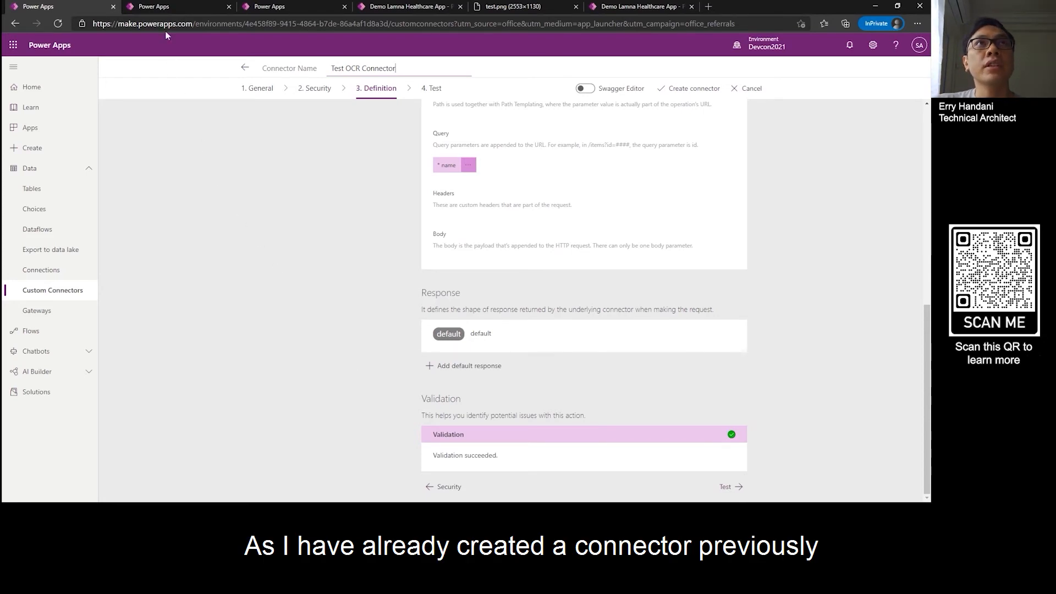
# Step: Find Demo Lamna Healthcare App in the apps list and switch to its editing session
pyautogui.click(160, 6)
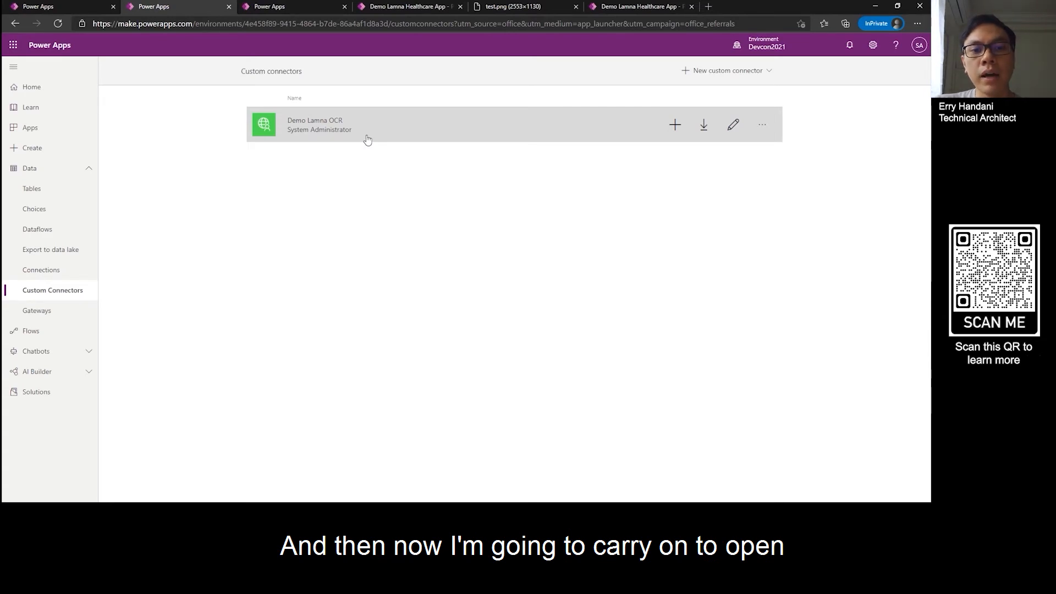
pyautogui.click(308, 5)
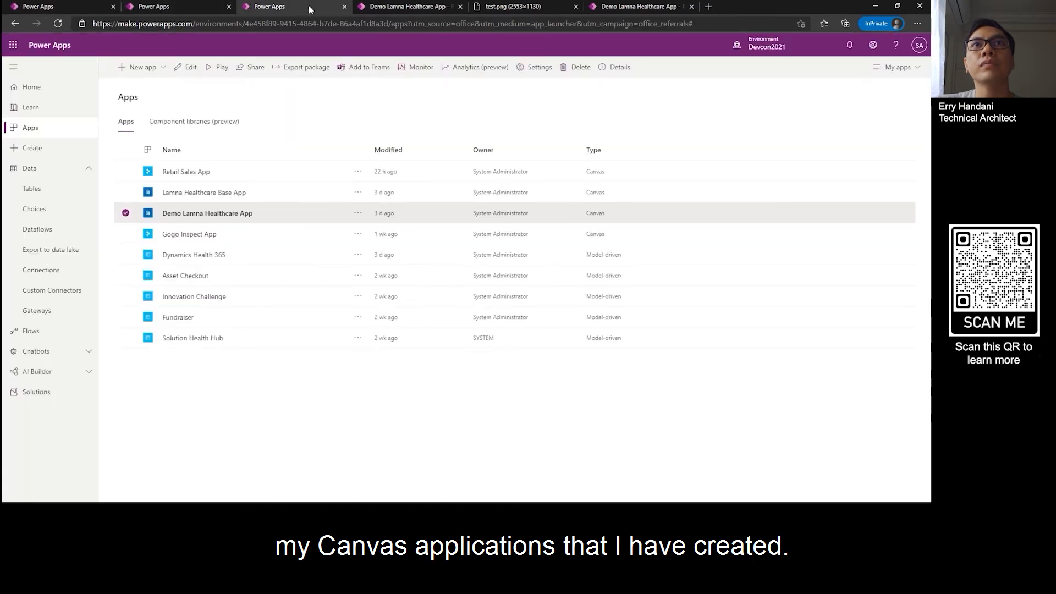
pyautogui.click(358, 213)
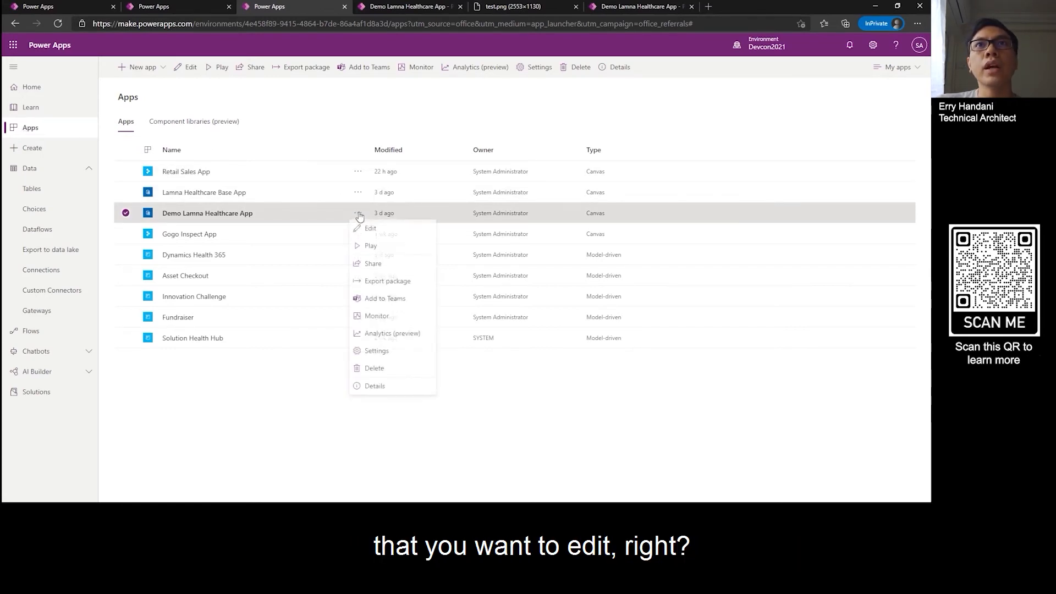
pyautogui.click(409, 8)
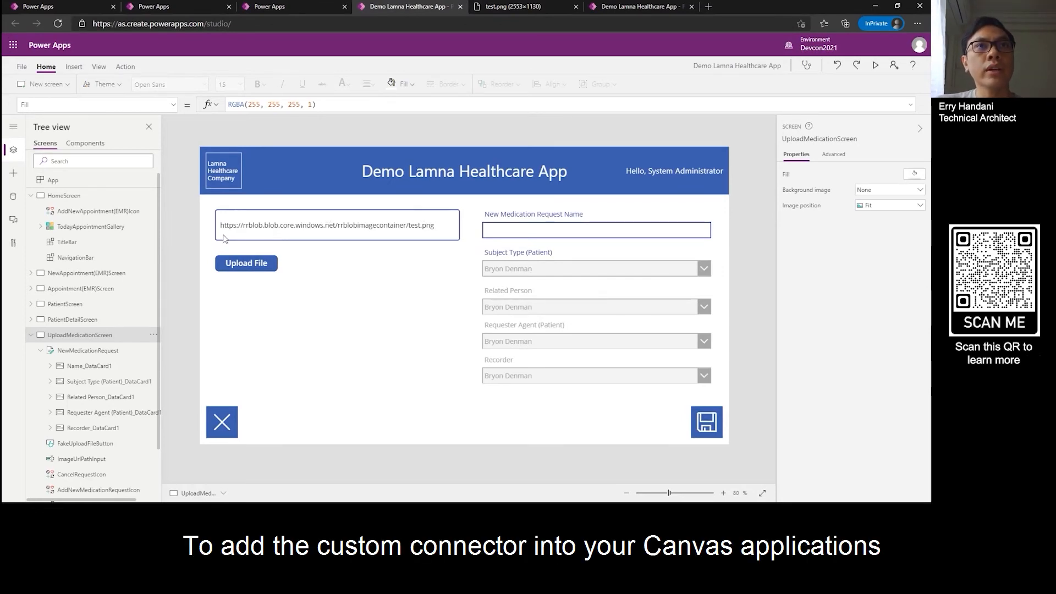
# Step: Examine the app's data sources, search them for "data", and clear the search
pyautogui.click(13, 198)
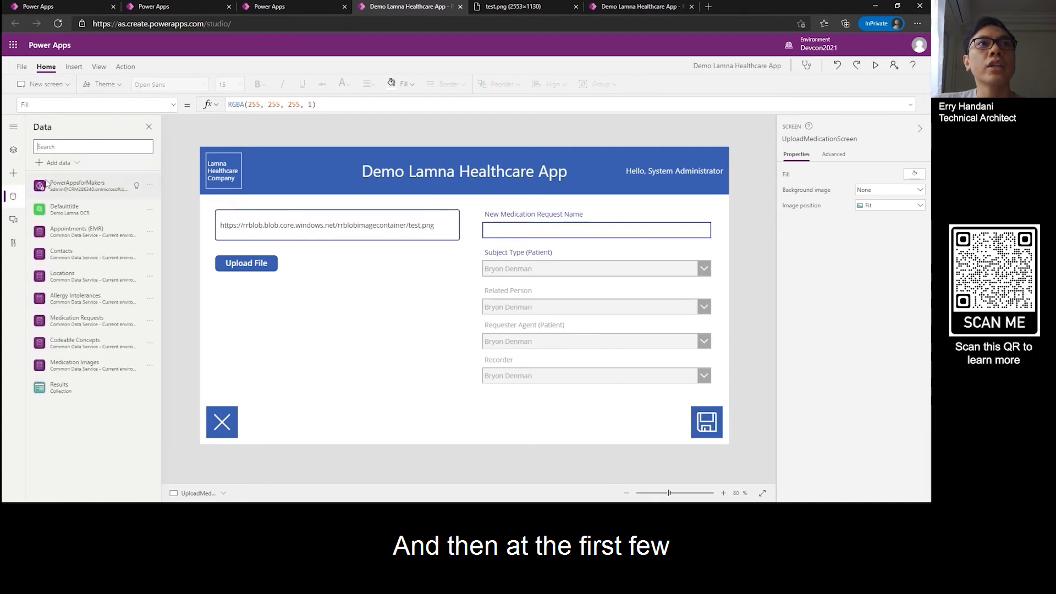
pyautogui.moveTo(79, 183)
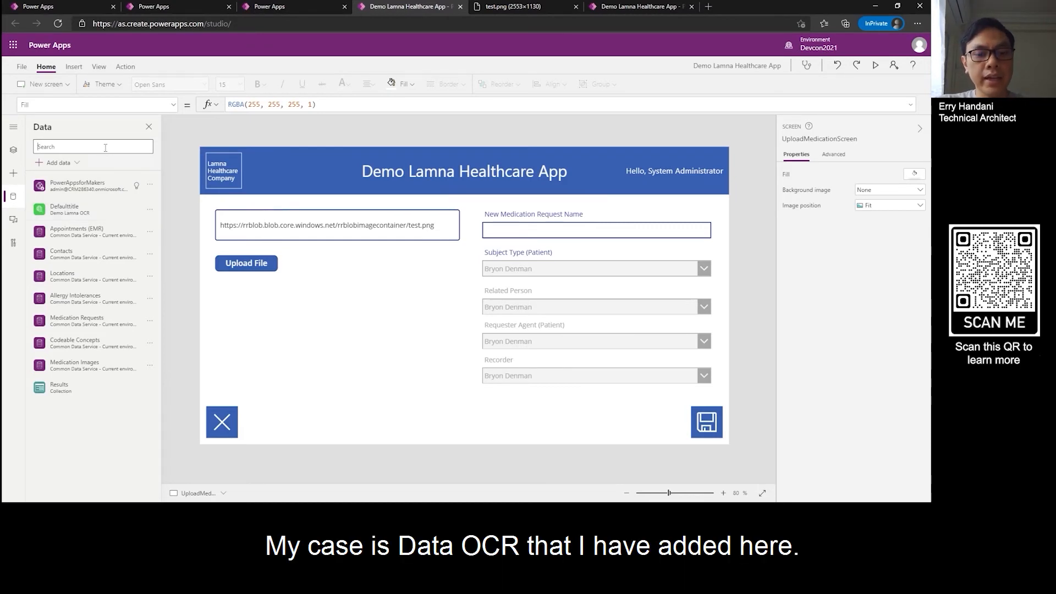
pyautogui.write('dtaa')
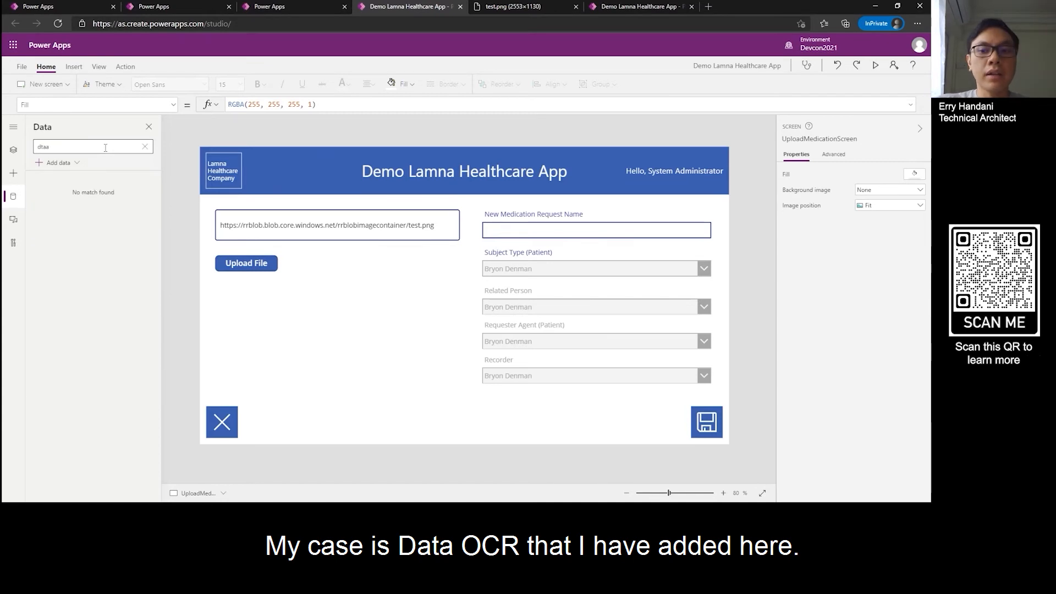
pyautogui.press('BackSpace')
pyautogui.press('BackSpace')
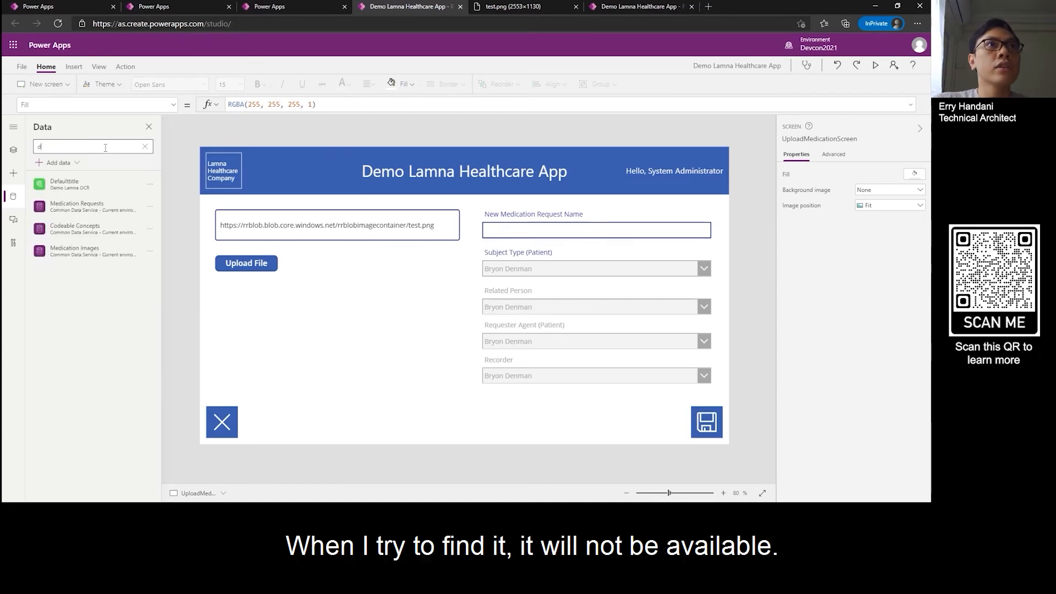
pyautogui.write('ata')
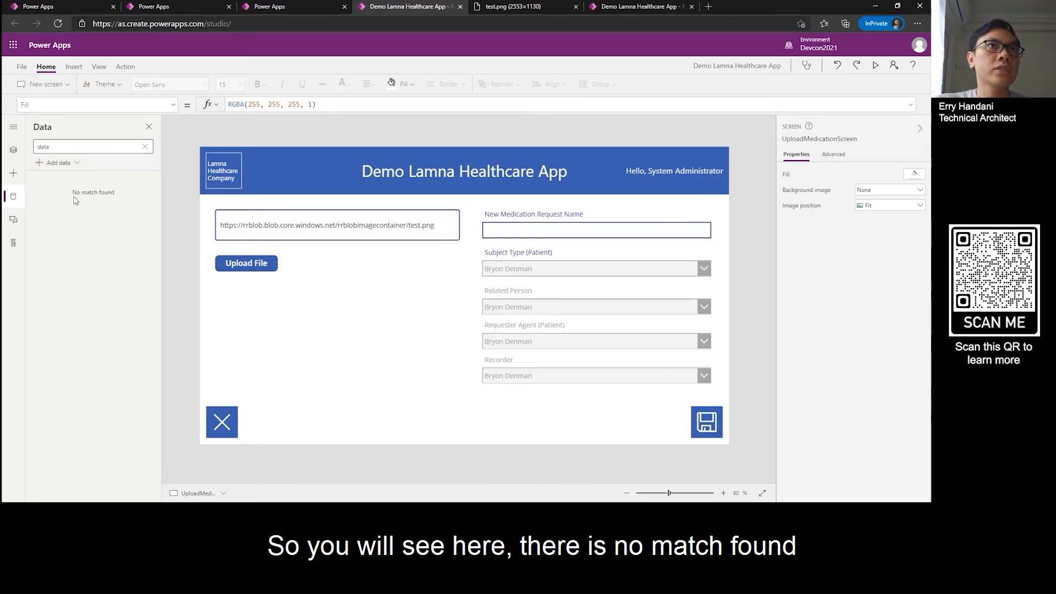
pyautogui.click(146, 147)
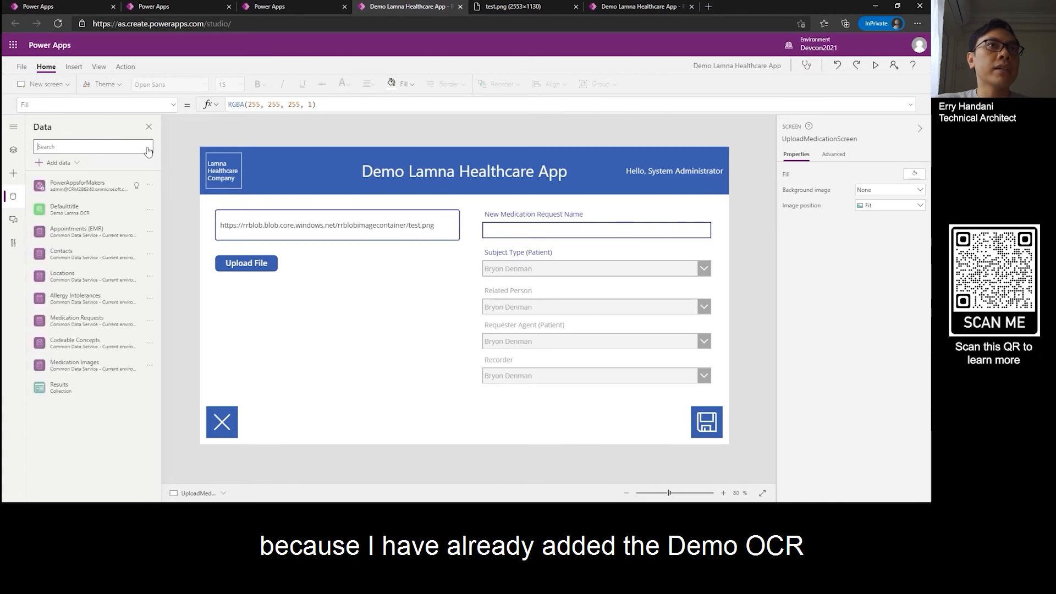
pyautogui.moveTo(67, 217)
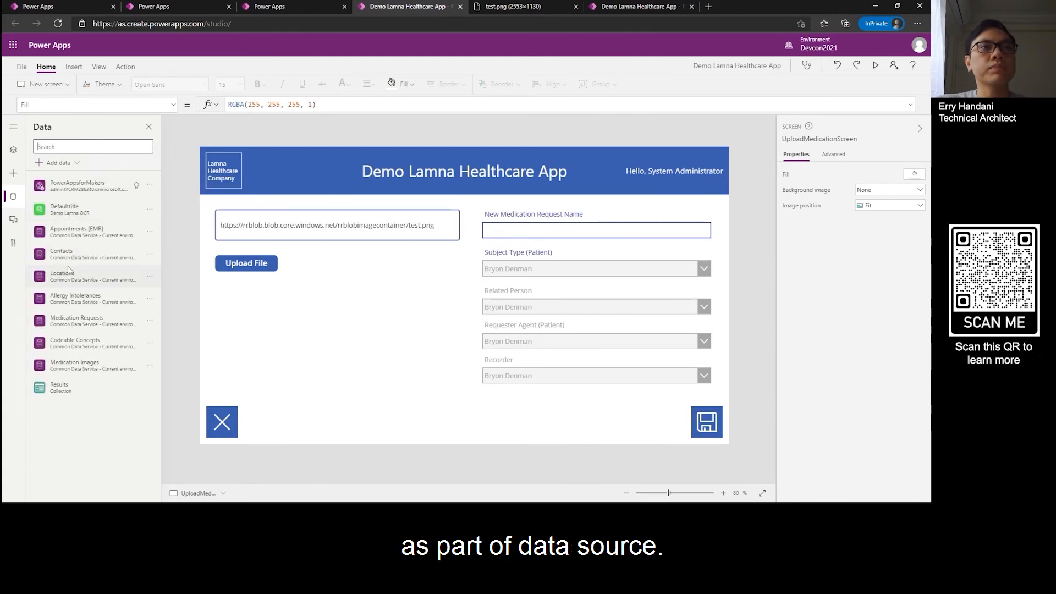
pyautogui.moveTo(70, 251)
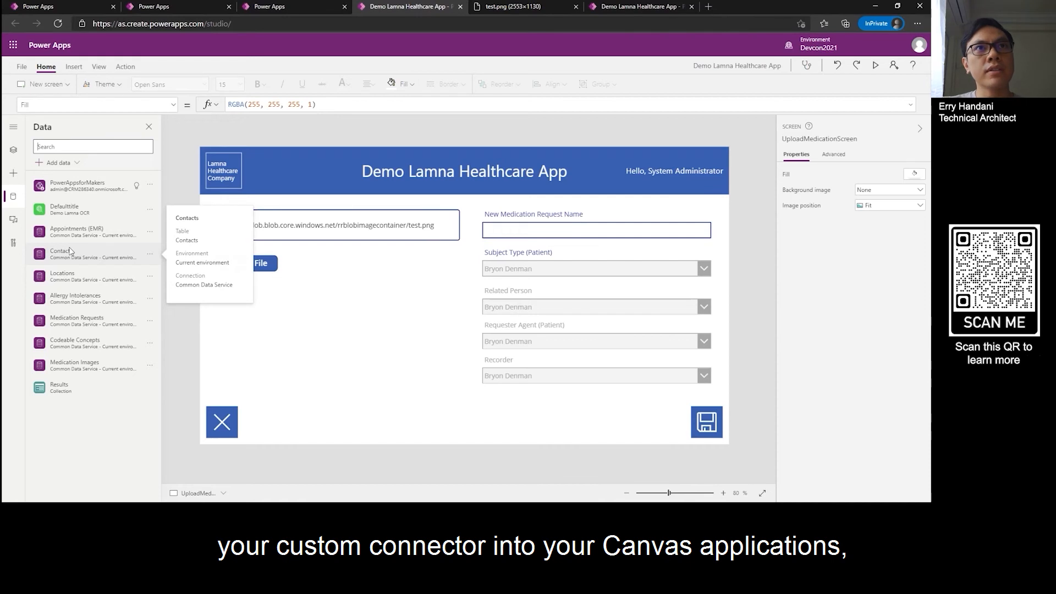
# Step: Show the app's screen tree and look over the controls under UploadMedicationScreen
pyautogui.click(14, 152)
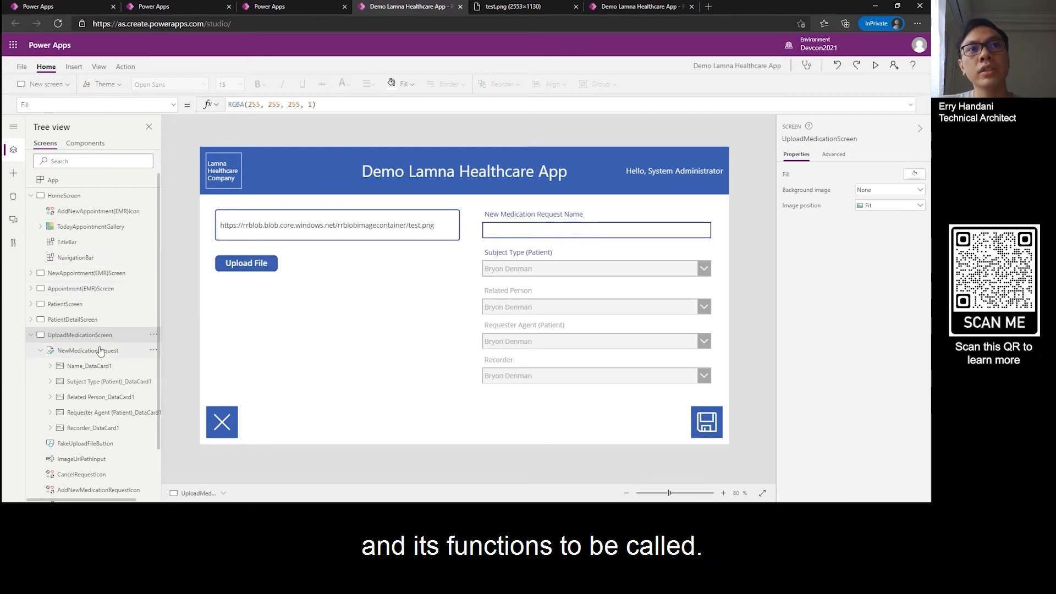
pyautogui.scroll(-1, 99, 359)
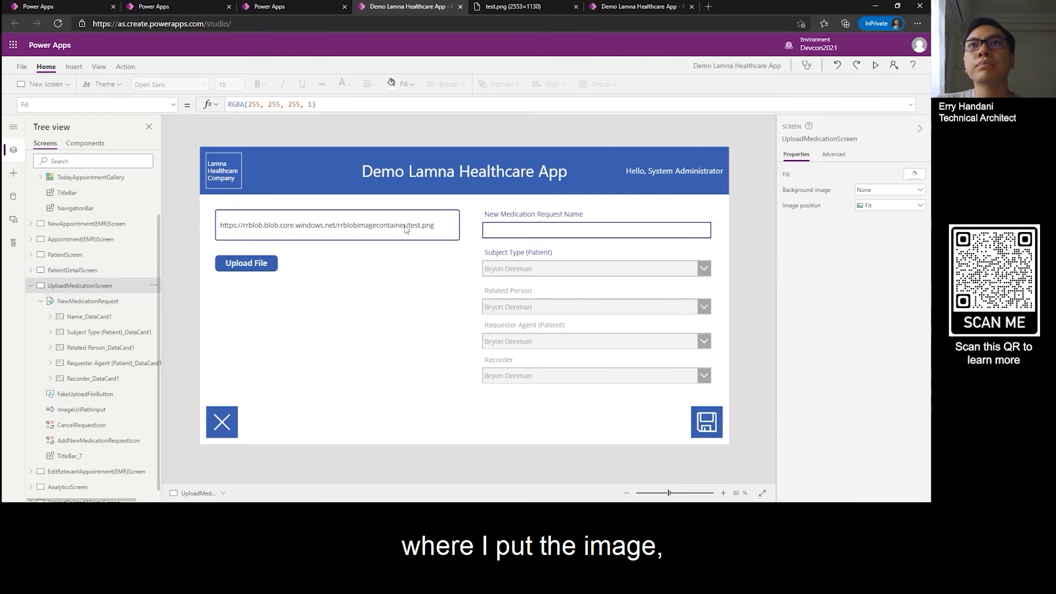
pyautogui.moveTo(406, 226); pyautogui.dragTo(391, 225)
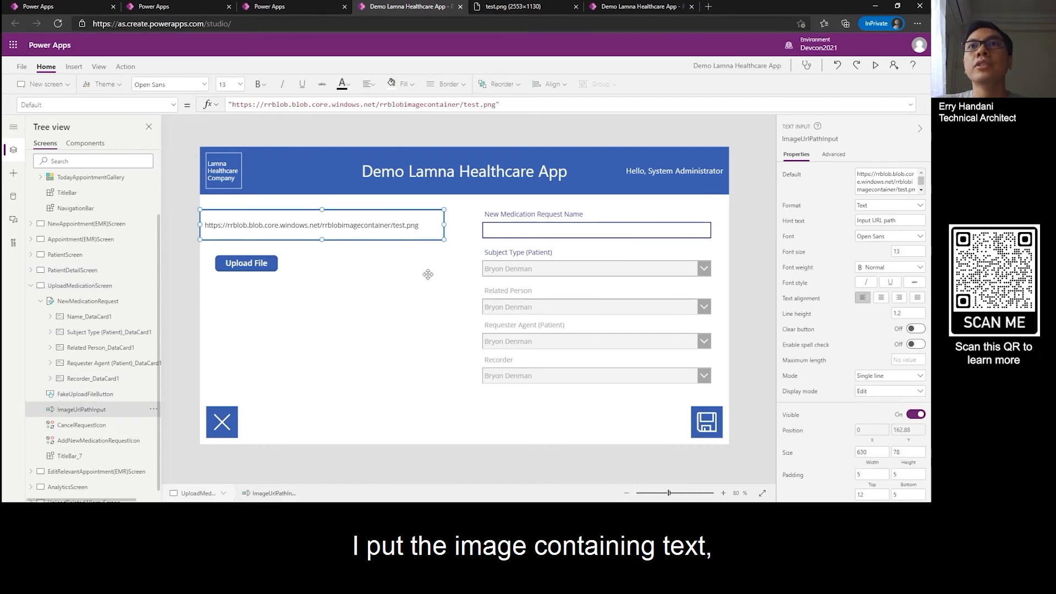
pyautogui.hotkey('ctrl', 'z')
pyautogui.click(476, 126)
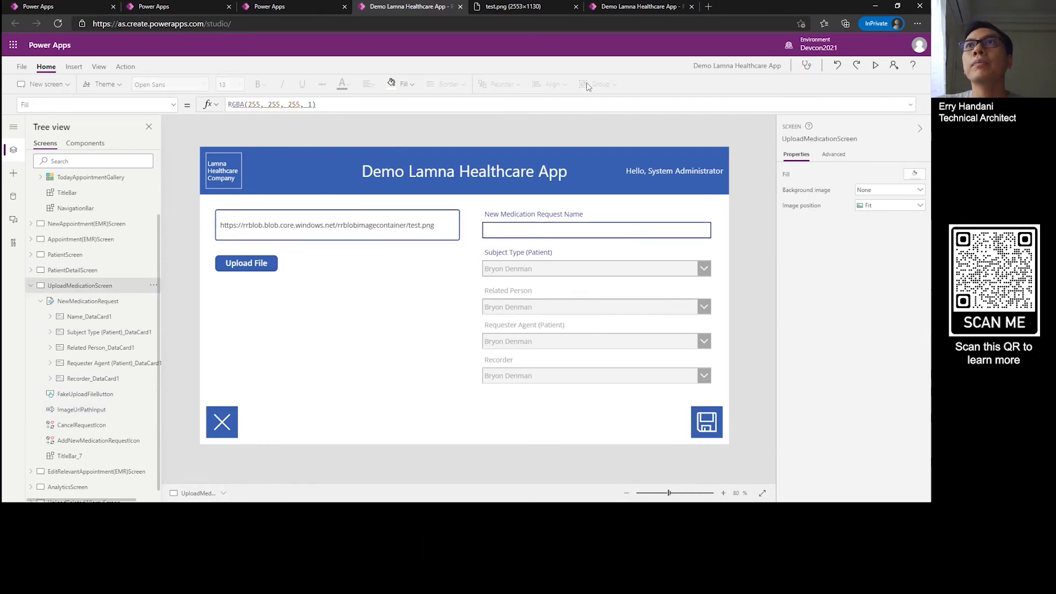
# Step: View the test.png prescription image and its Blob storage URL in the browser
pyautogui.click(636, 9)
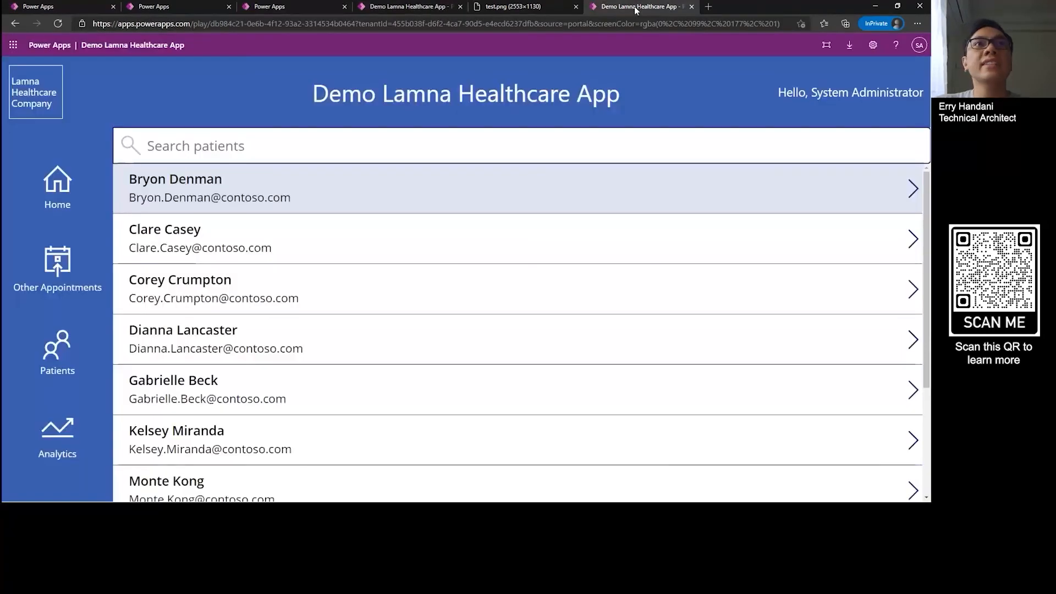
pyautogui.click(543, 7)
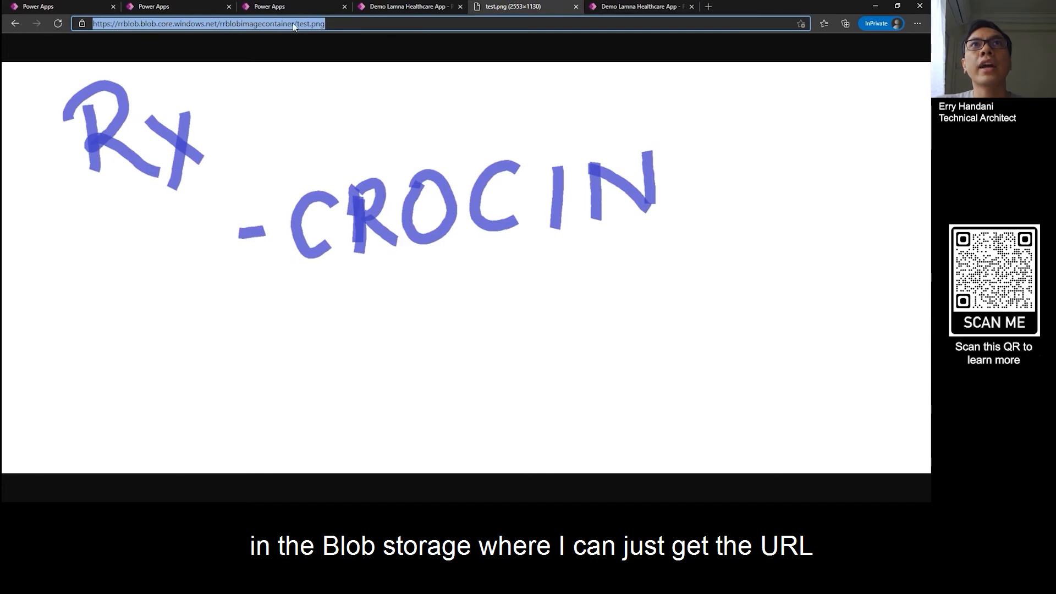
# Step: Return to the app editor and examine the ImageToText call in the Upload File button's OnSelect formula
pyautogui.click(380, 10)
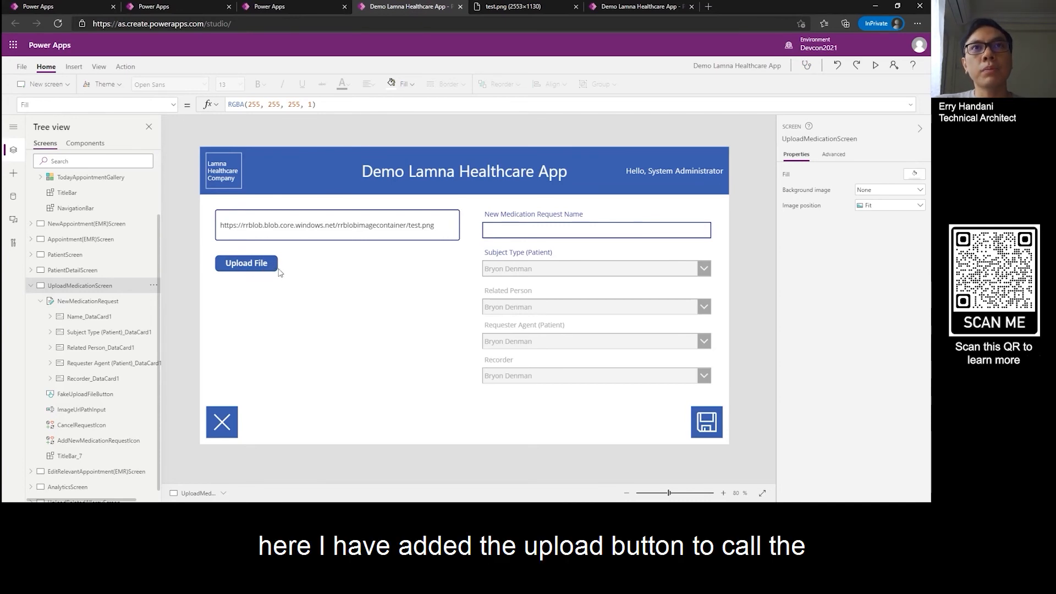
pyautogui.click(254, 269)
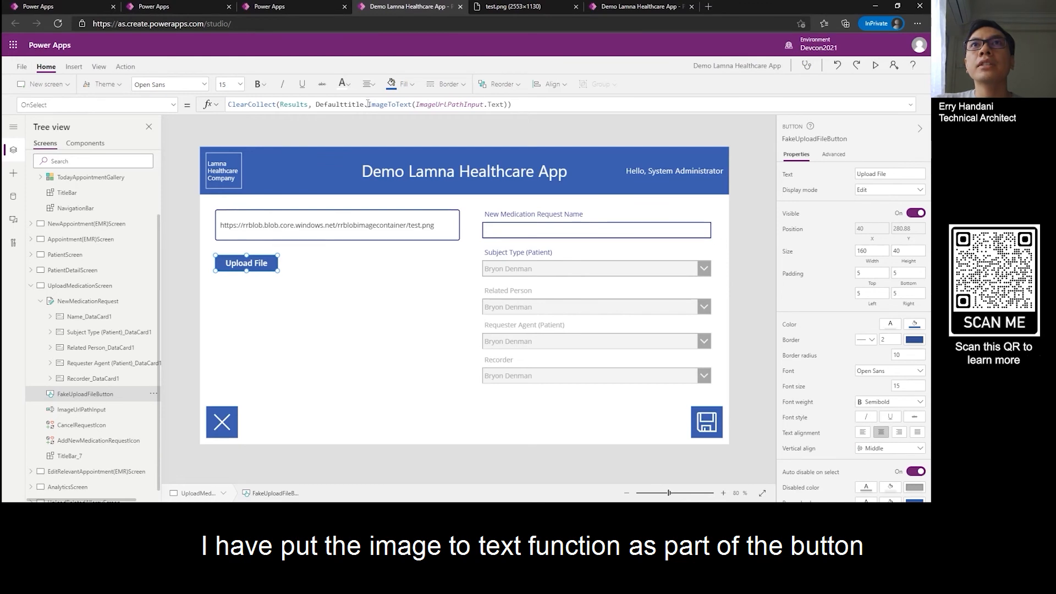
pyautogui.doubleClick(393, 104)
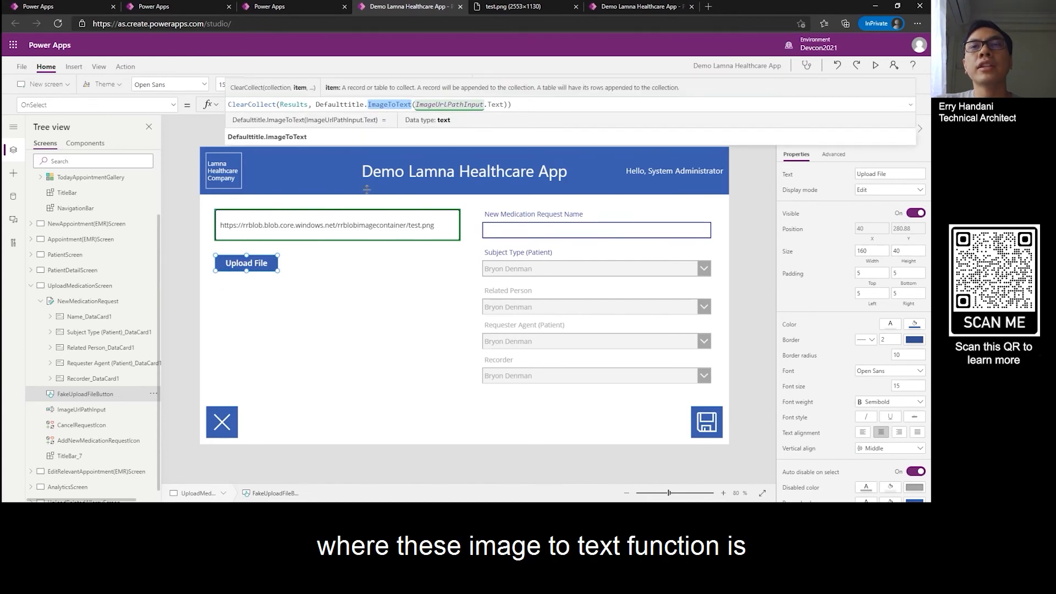
# Step: Review the ImageToText action's general settings and request in the Test OCR Connector definition, and return to the app editor
pyautogui.click(321, 201)
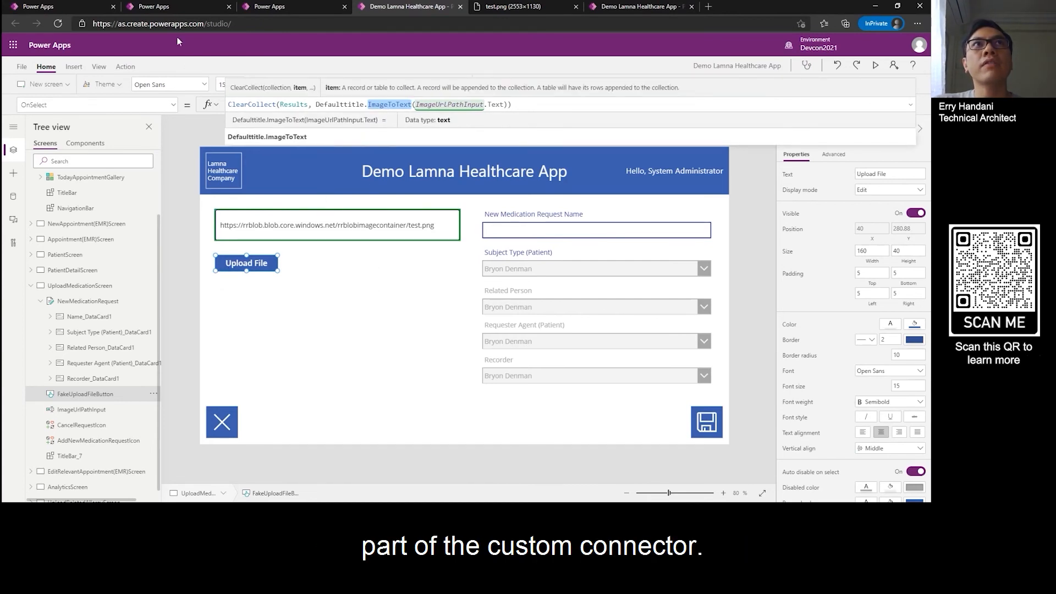
pyautogui.click(88, 6)
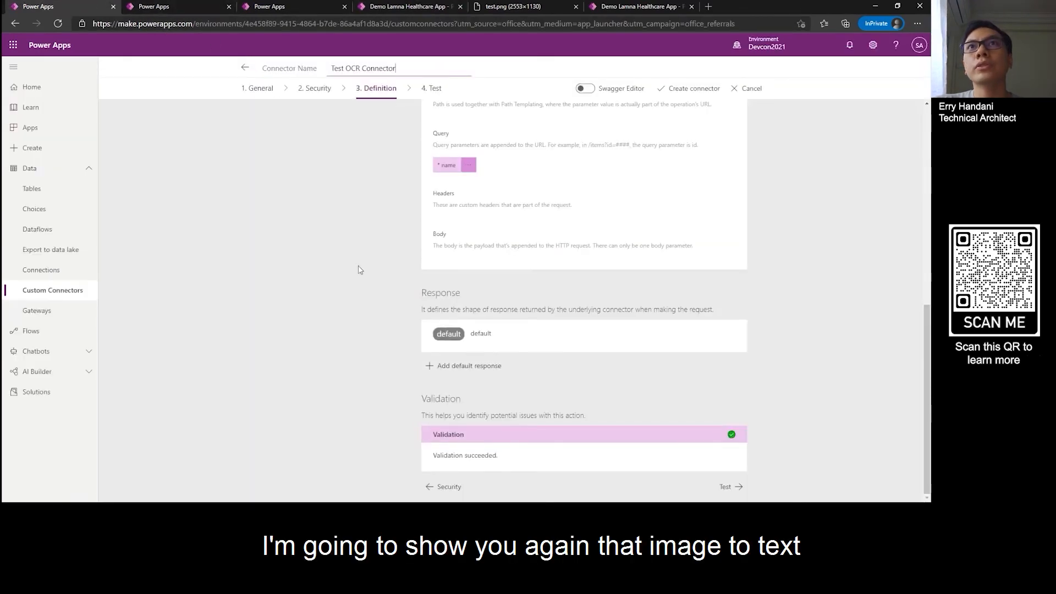
pyautogui.scroll(10, 380, 309)
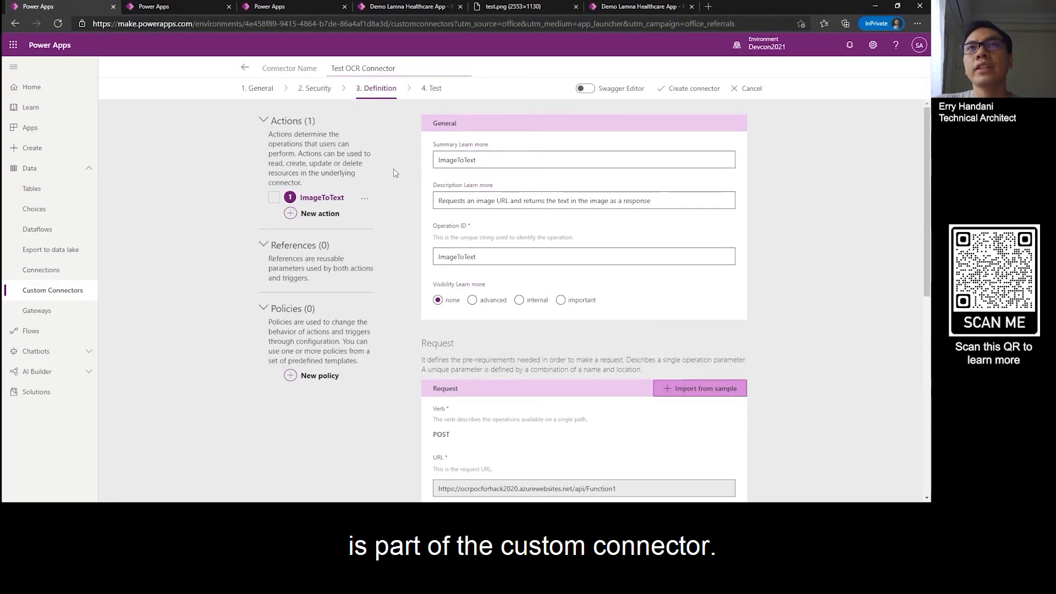
pyautogui.click(419, 7)
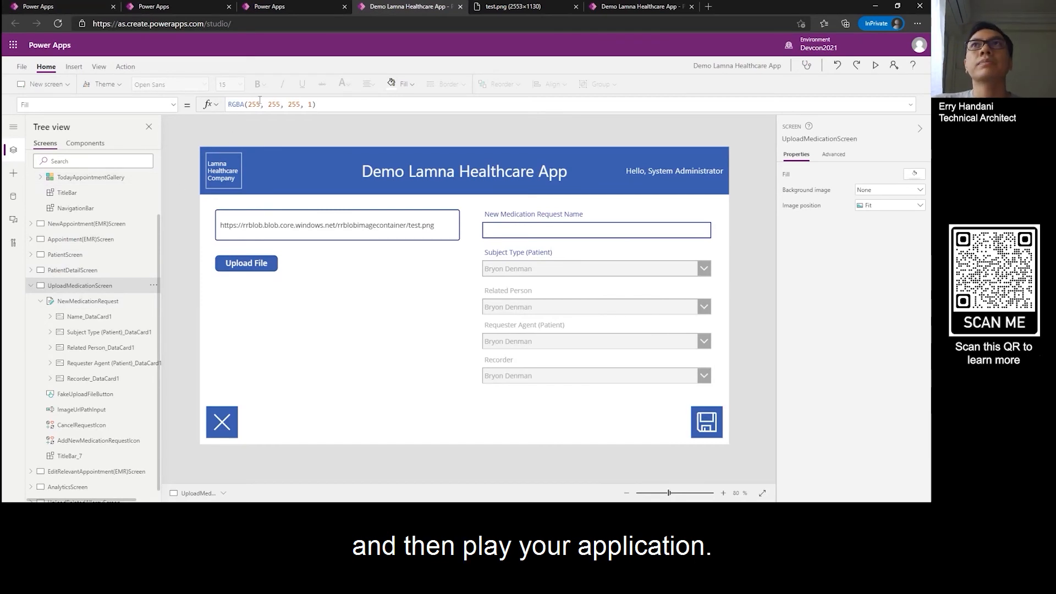
# Step: Switch to the running Demo Lamna Healthcare App, open the first patient's record from the patient list, and start a new medication request
pyautogui.click(618, 8)
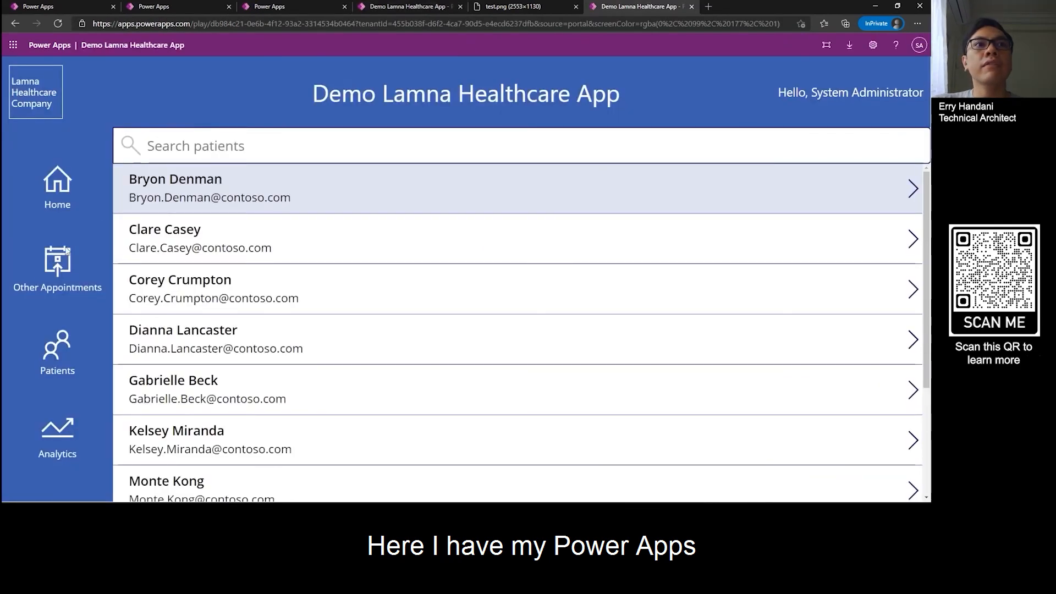
pyautogui.click(60, 361)
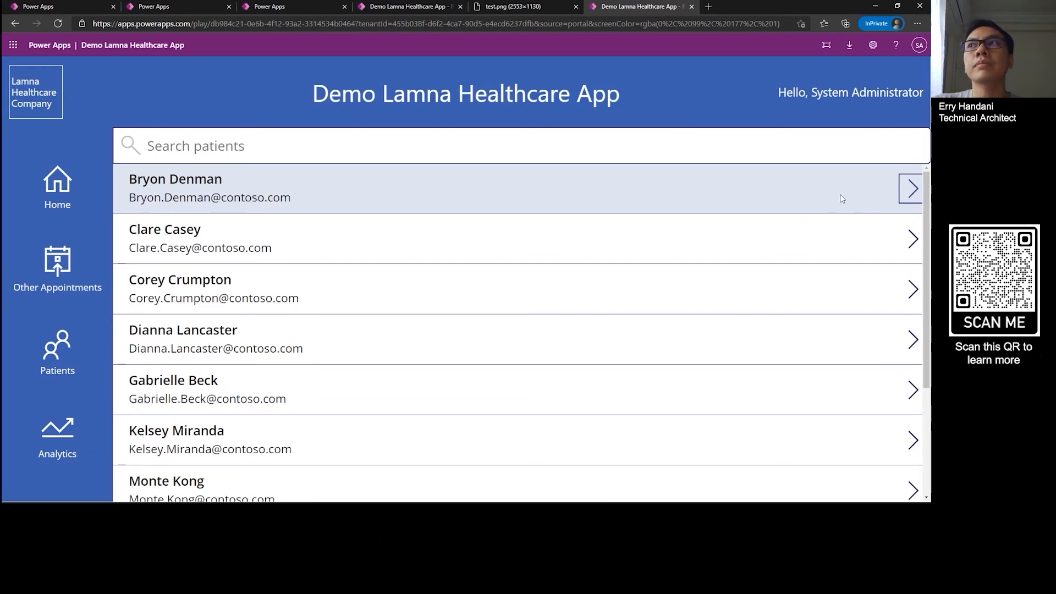
pyautogui.click(905, 189)
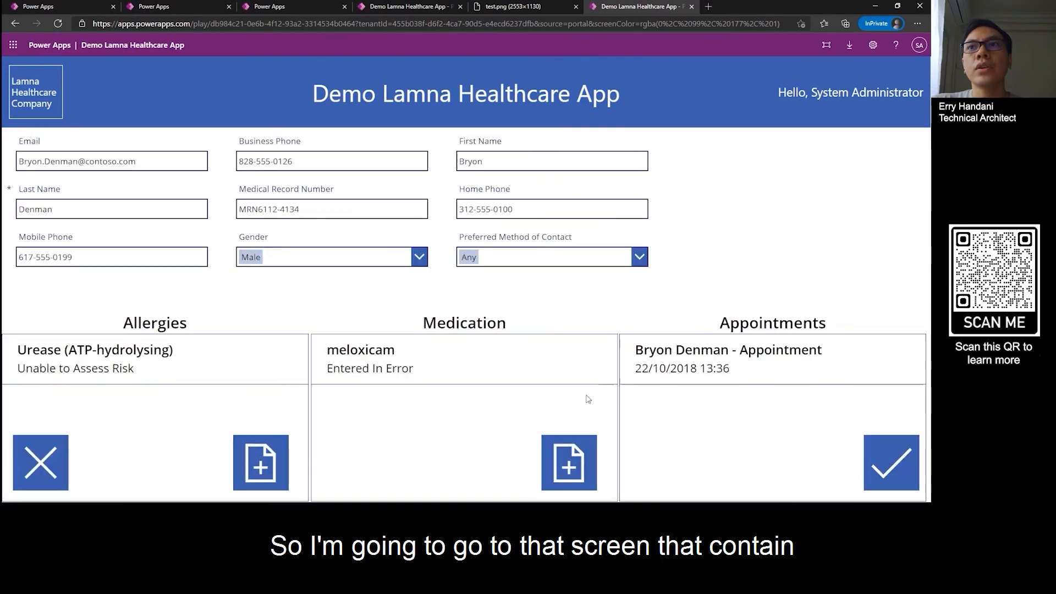
pyautogui.click(568, 470)
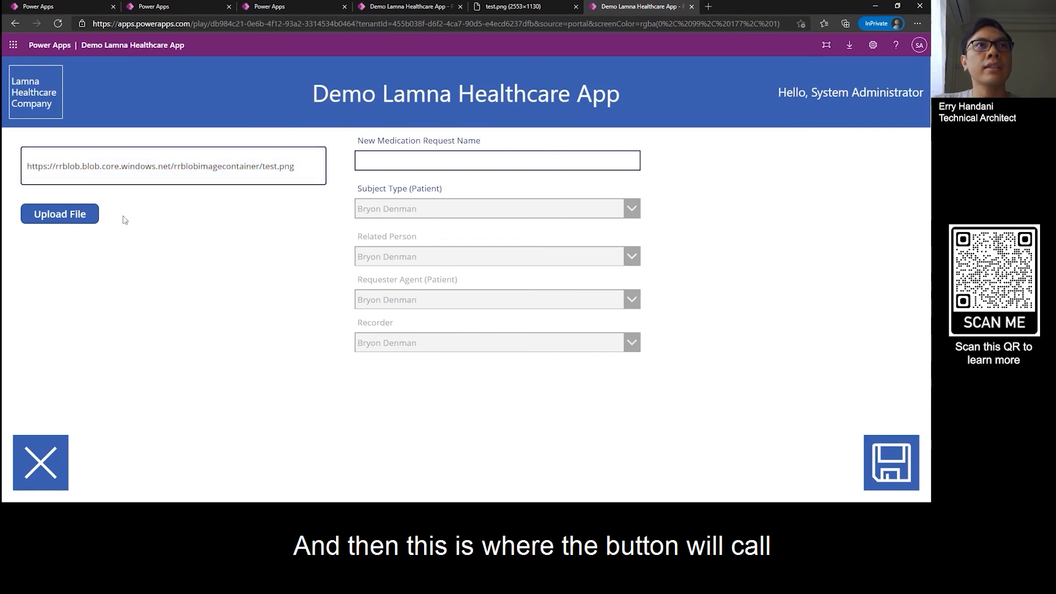
# Step: Upload the file from the test.png Blob URL to fill the medication request name, and compare the extracted text with the source image
pyautogui.click(71, 217)
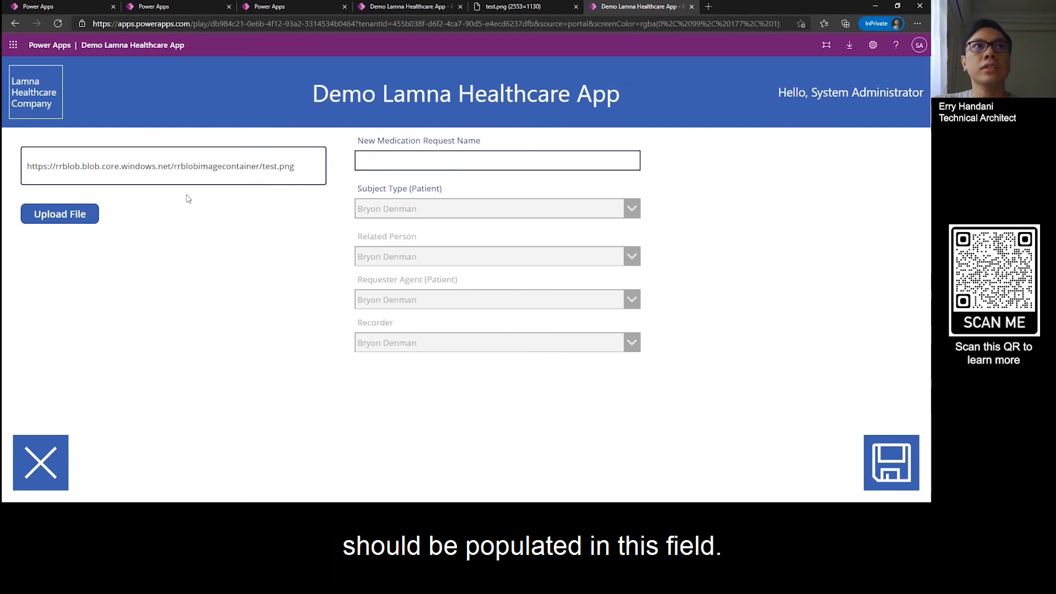
pyautogui.click(91, 216)
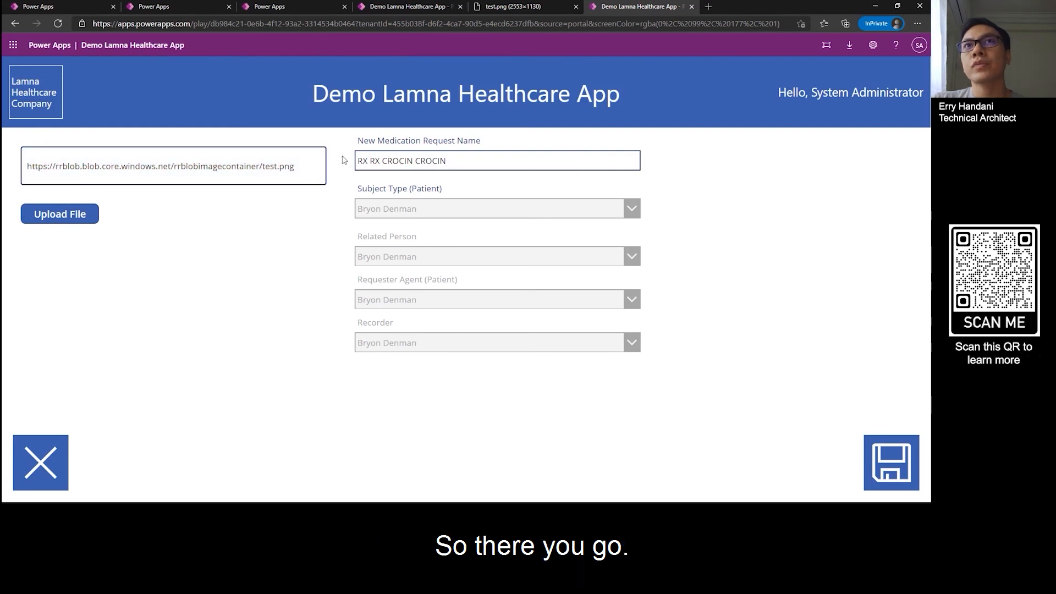
pyautogui.moveTo(358, 161); pyautogui.dragTo(447, 161)
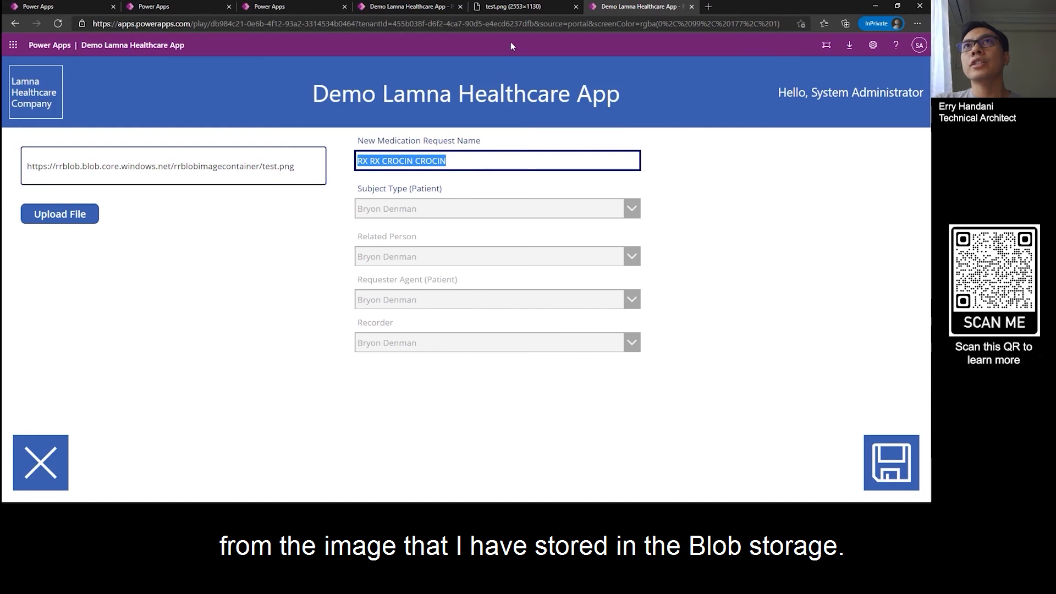
pyautogui.click(524, 8)
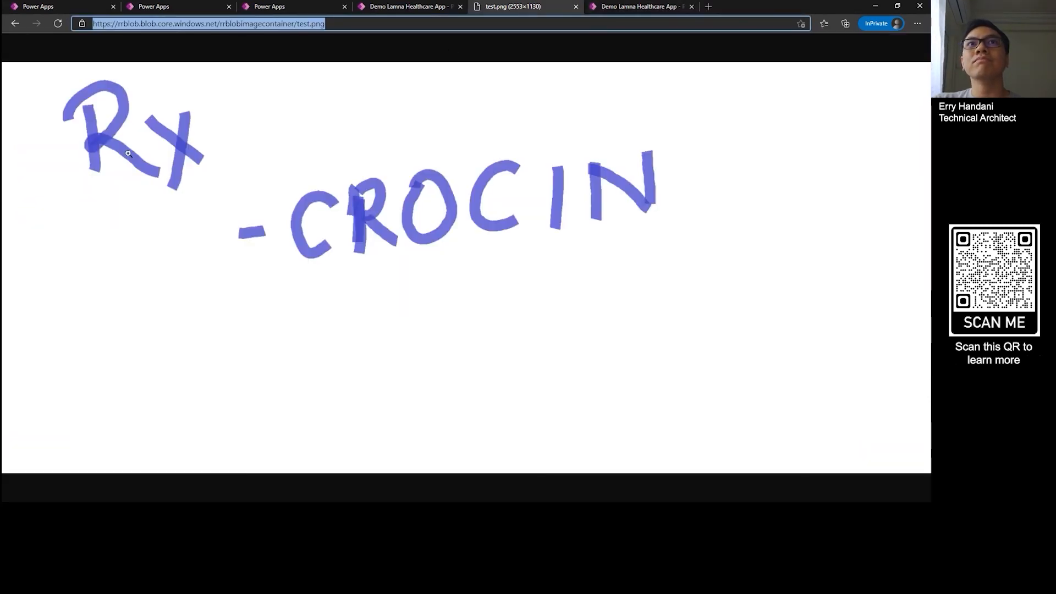
pyautogui.click(640, 6)
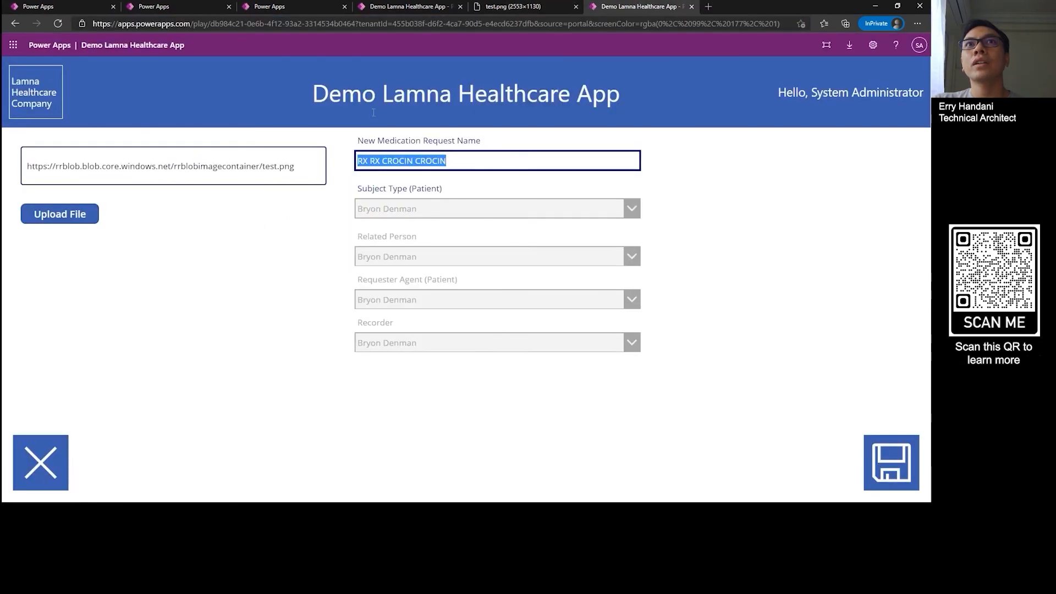